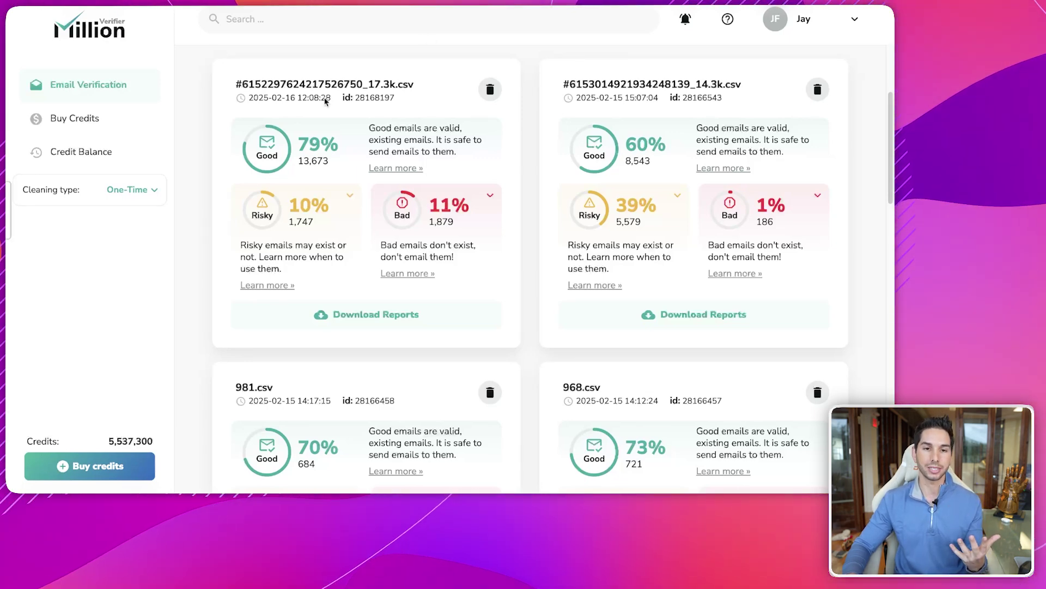
- Scroll through the MillionVerifier result cards, e.g. the 17.3k list at 79% good, 10% risky, 11% bad
scroll(618, 202, down, 1)
- Expand the 14.3k list's 39% Risky share into 5,411 catch-all and 168 unknown emails
scroll(617, 203, up, 1)
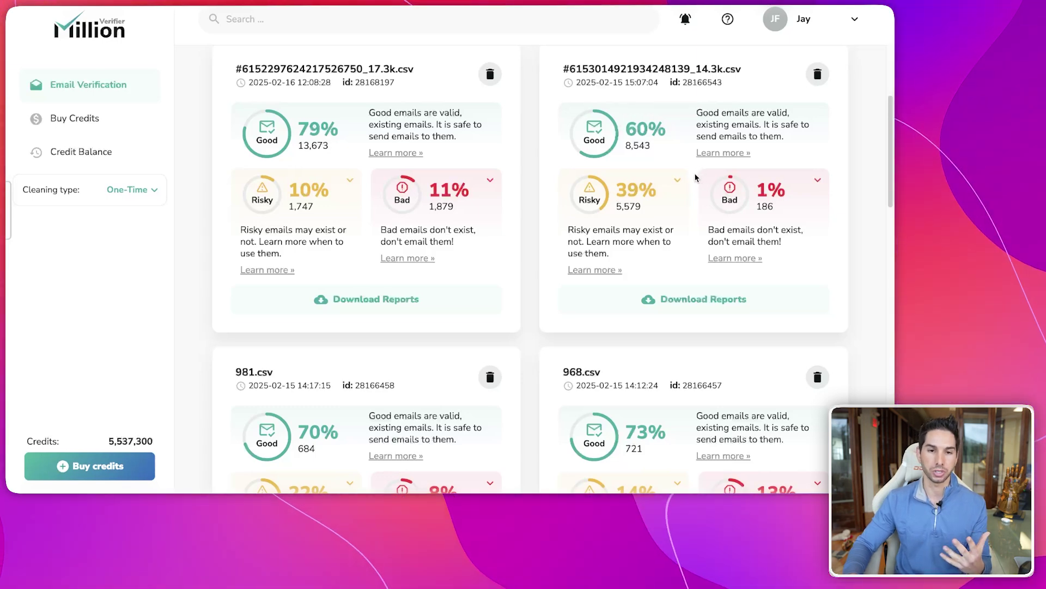
click(592, 270)
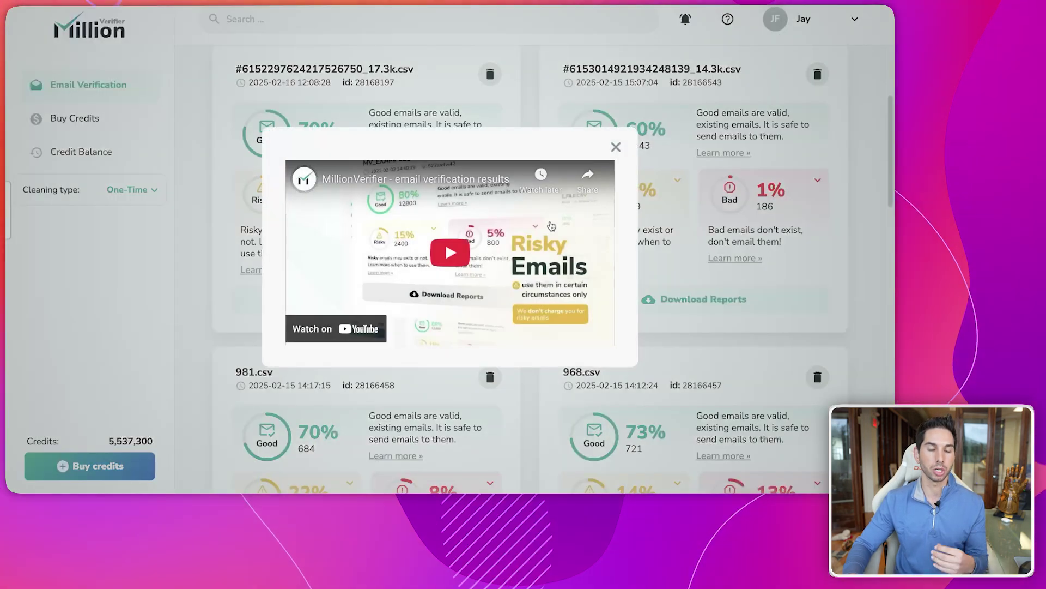
click(616, 147)
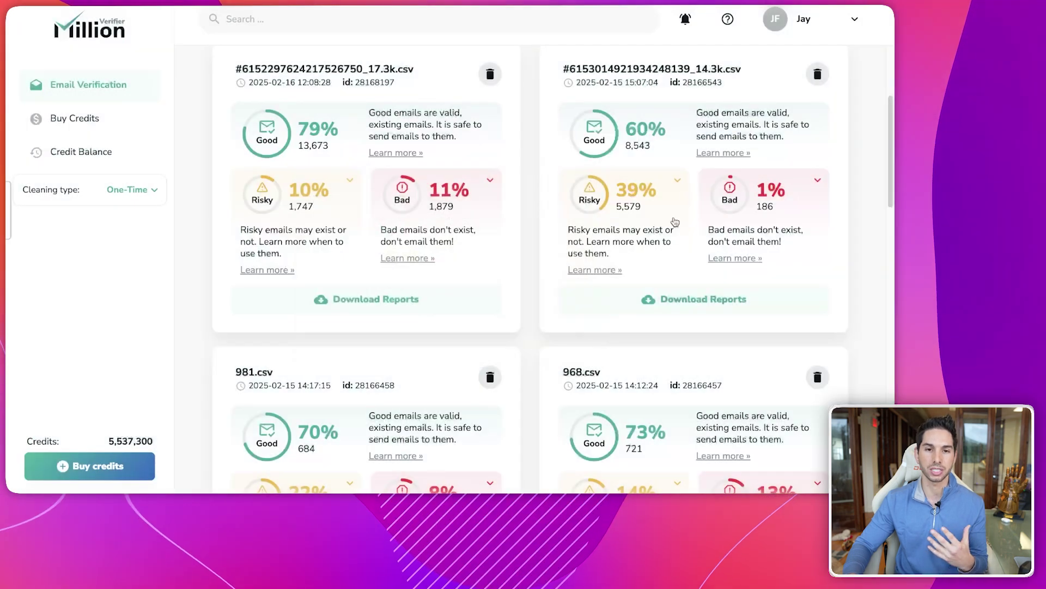
click(676, 182)
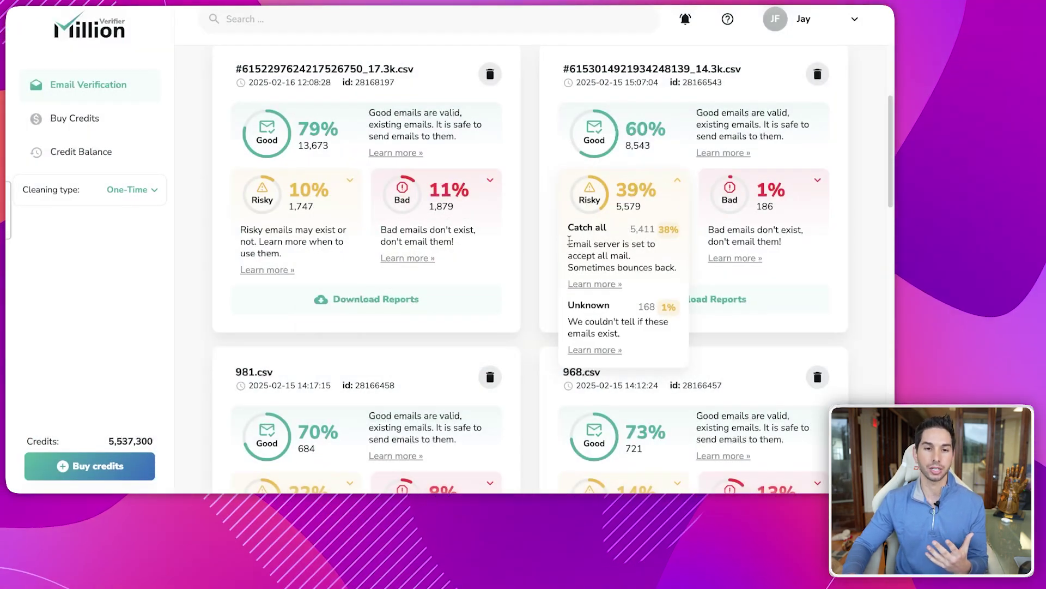
drag(567, 244, 666, 268)
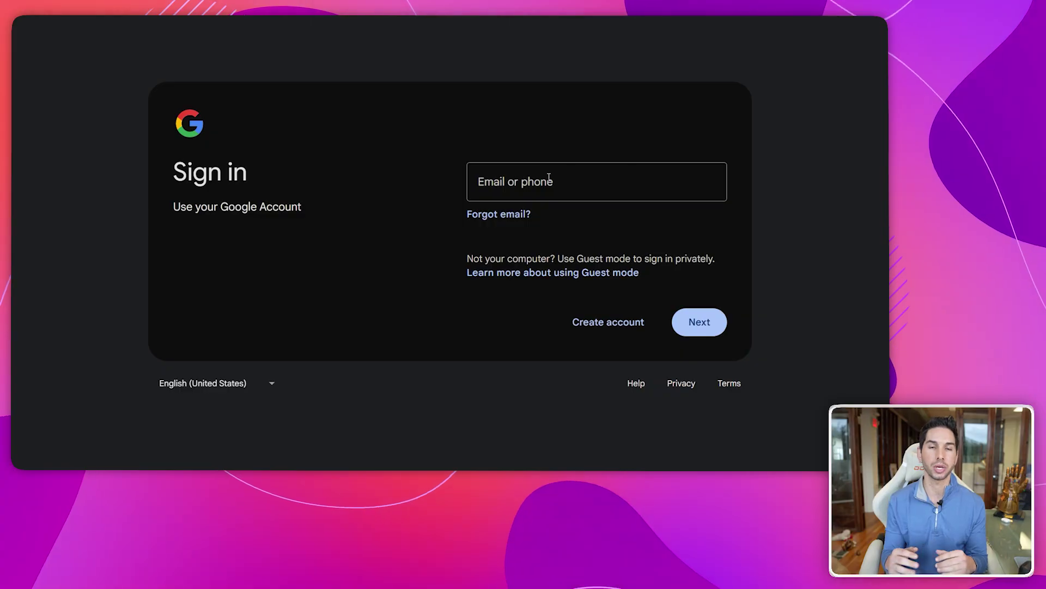
- Enter the Google account's e-mail address and continue to the password step
click(537, 180)
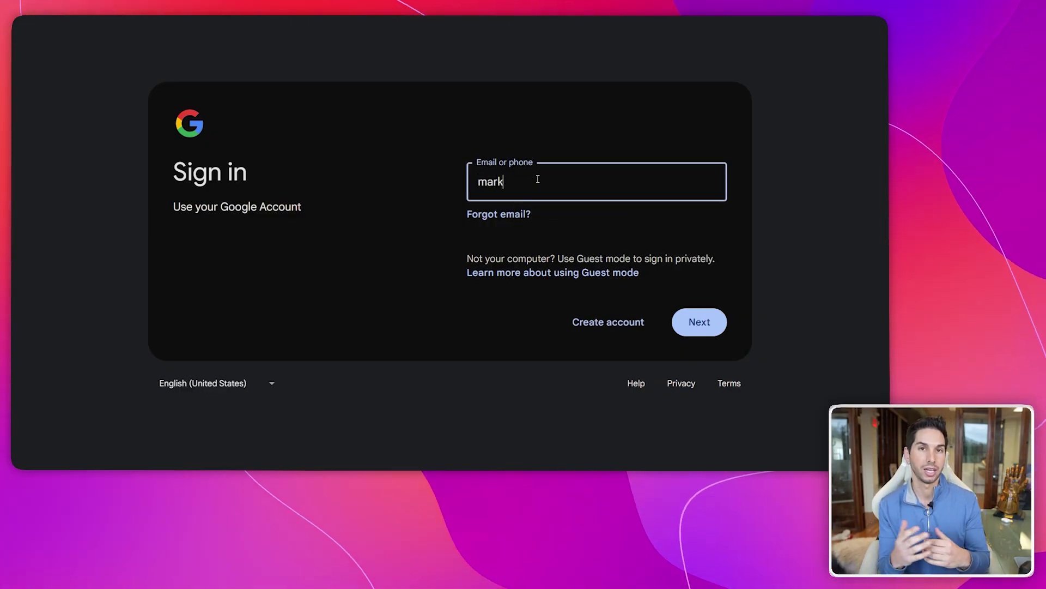
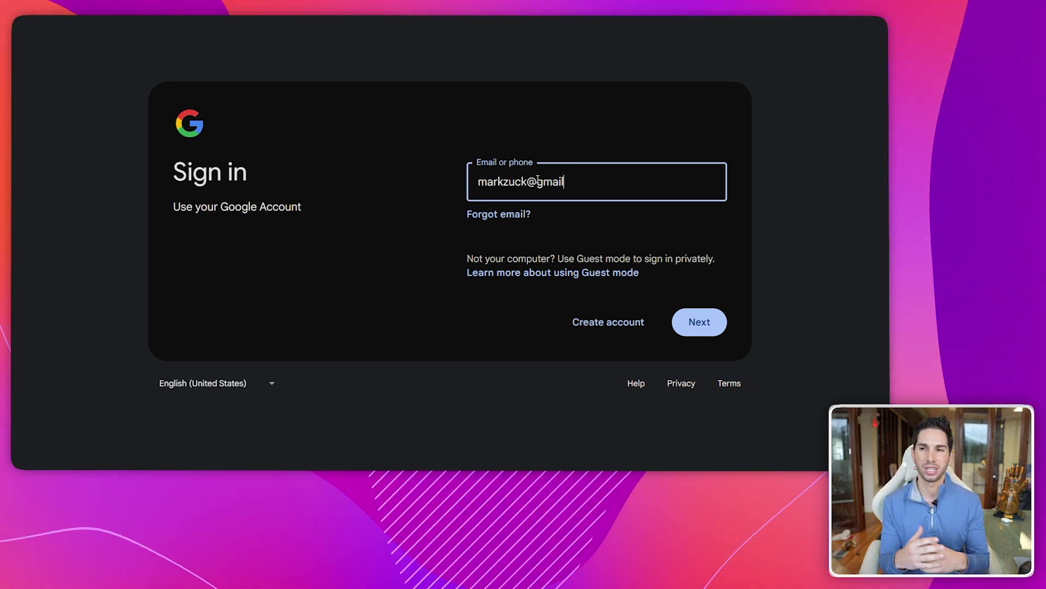
click(700, 321)
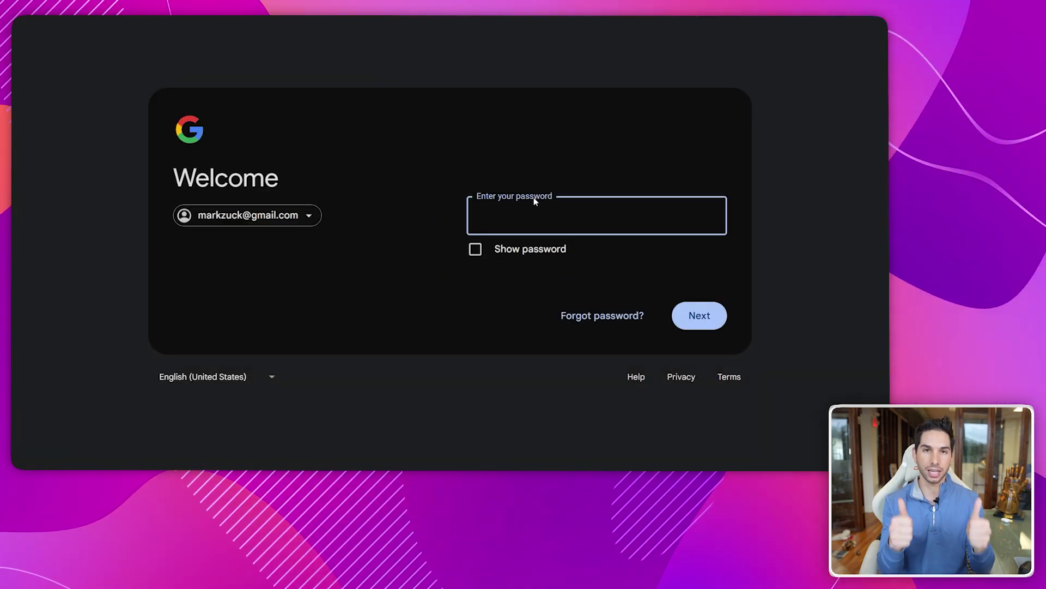
drag(178, 215, 342, 225)
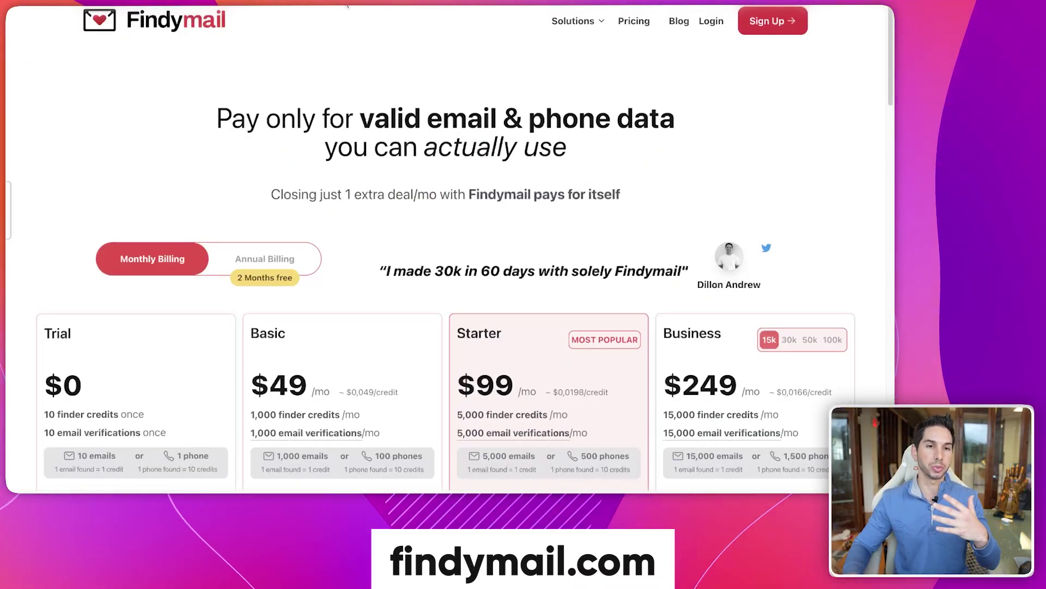
- Scroll through Findymail's monthly plans: Trial $0, Basic $49, Starter $99, Business $249
scroll(436, 245, down, 5)
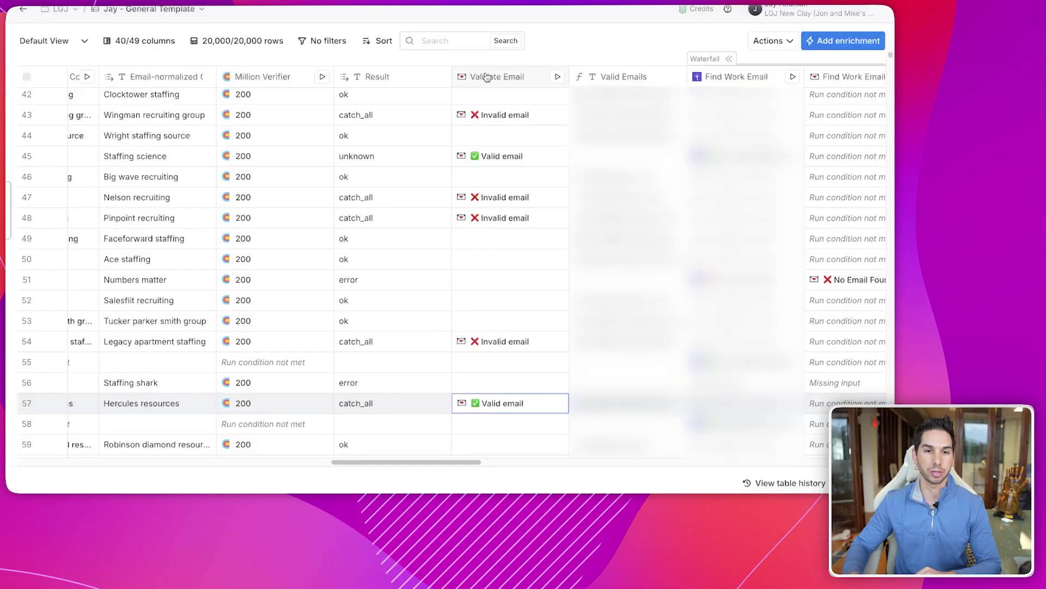
- Open the Edit column settings of Clay's Validate Email column
click(486, 77)
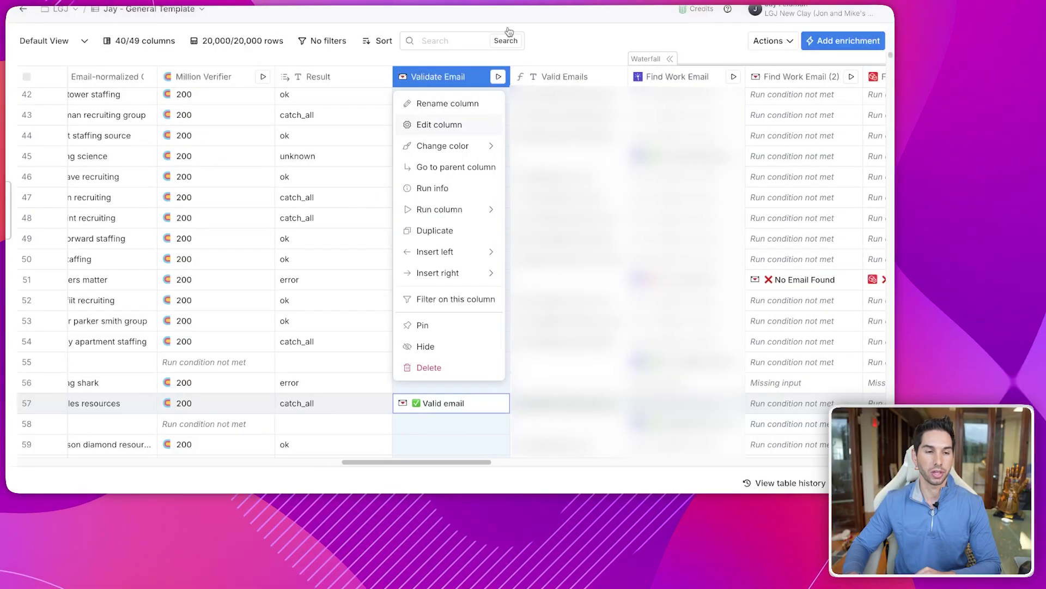
click(439, 124)
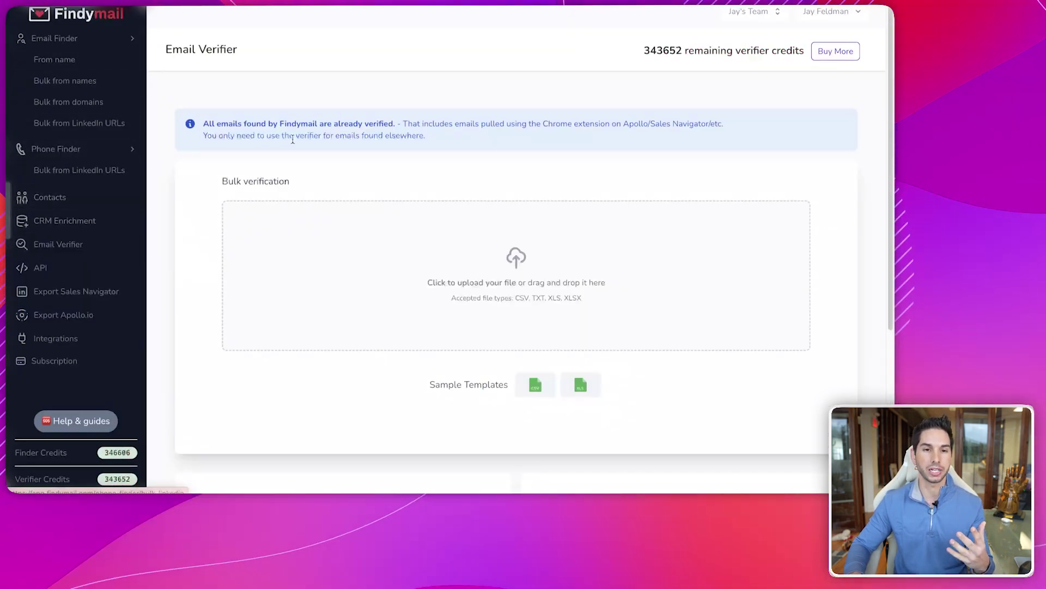
- Scroll Findymail's Email Verifier down to the Single email and Google Sheets verification sections
scroll(293, 139, down, 5)
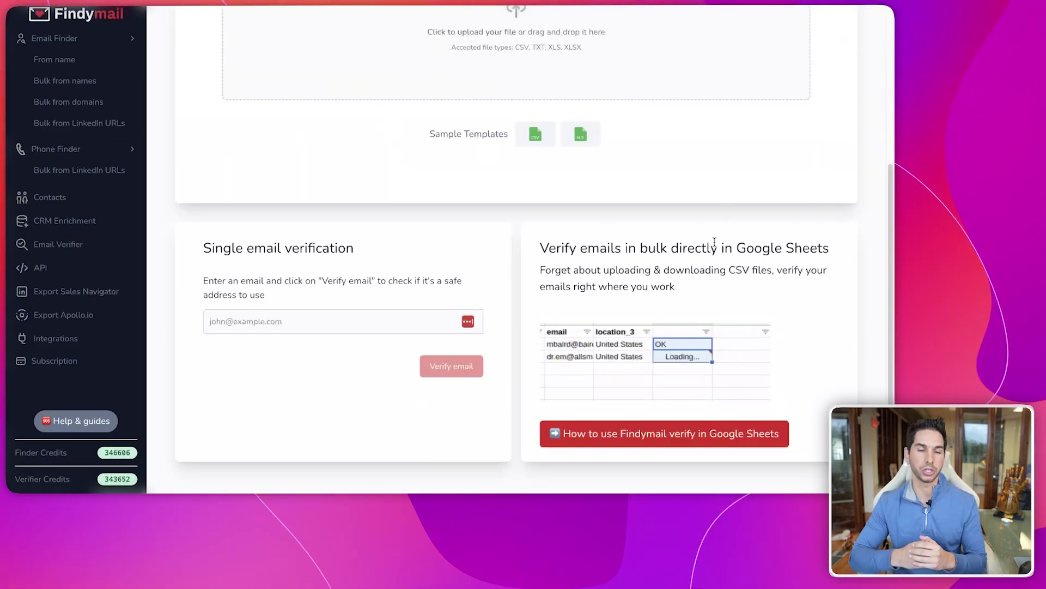
triple_click(685, 250)
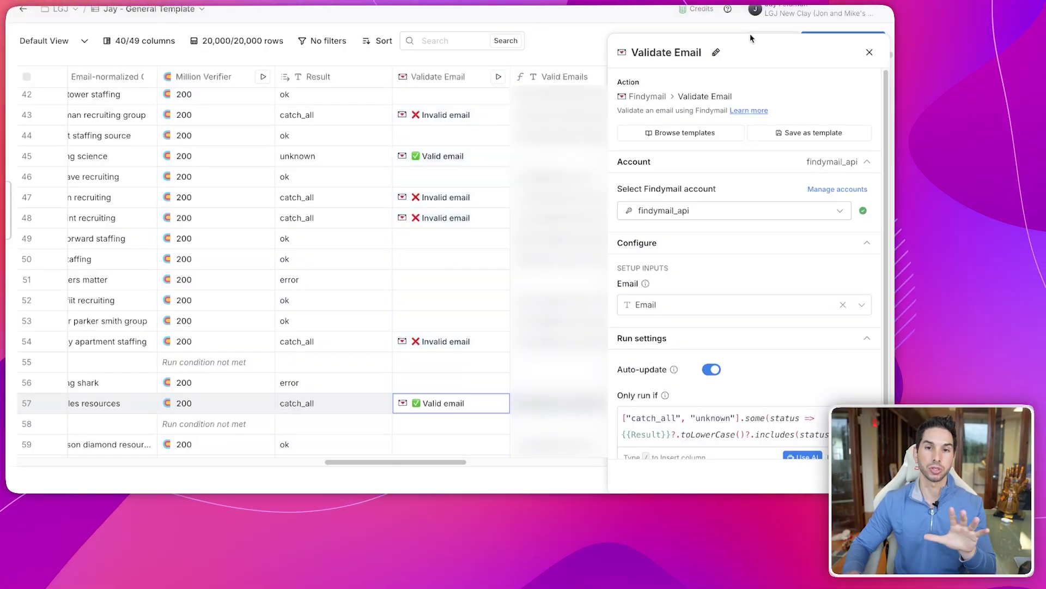
- Close the Validate Email settings and search the enrichments beside the Result column for 'findy'
key(Escape)
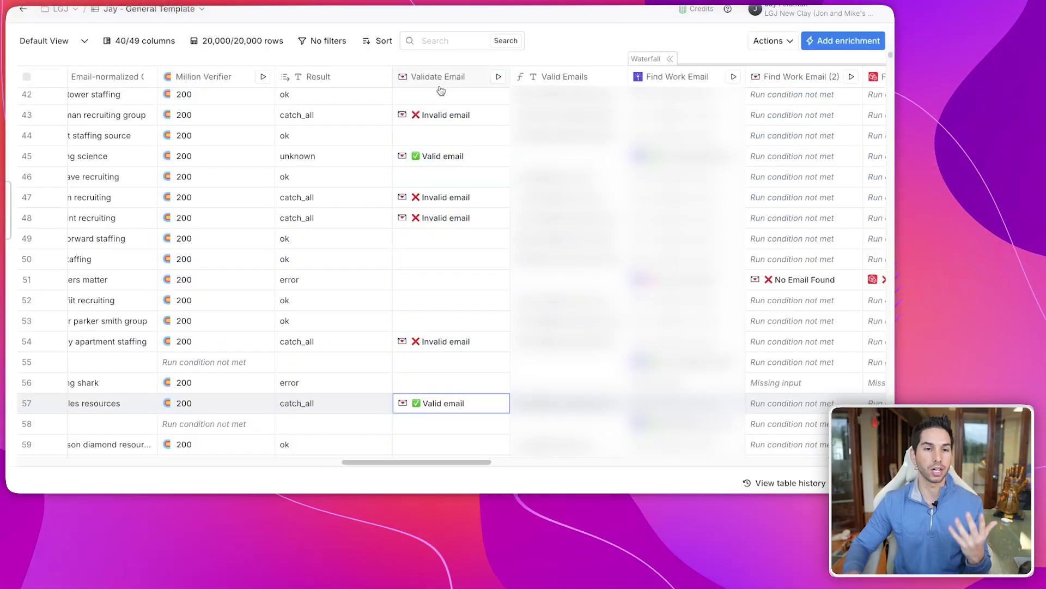
click(441, 82)
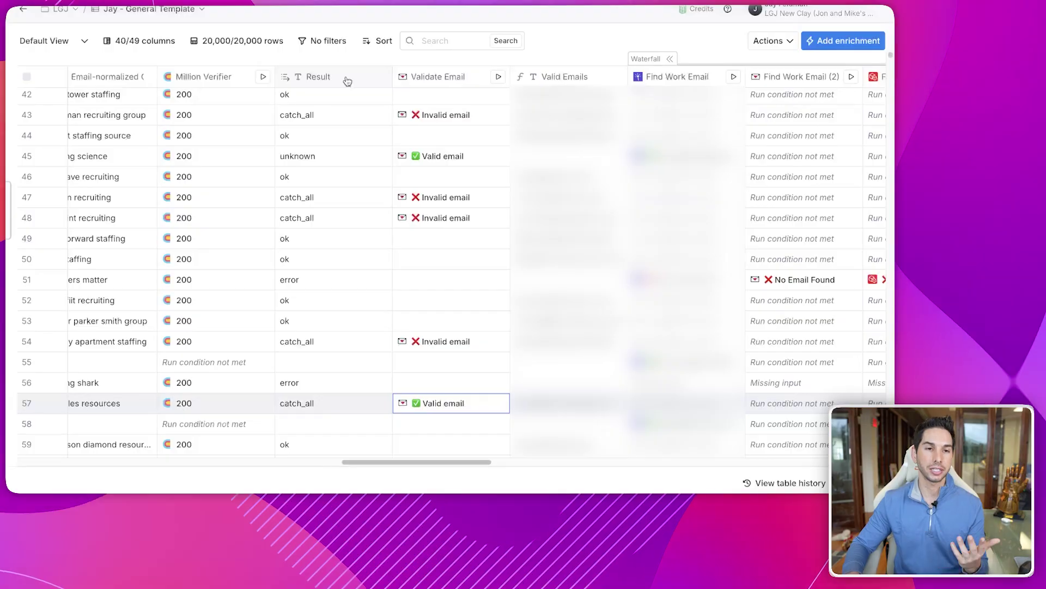
click(346, 80)
mouse_move(433, 258)
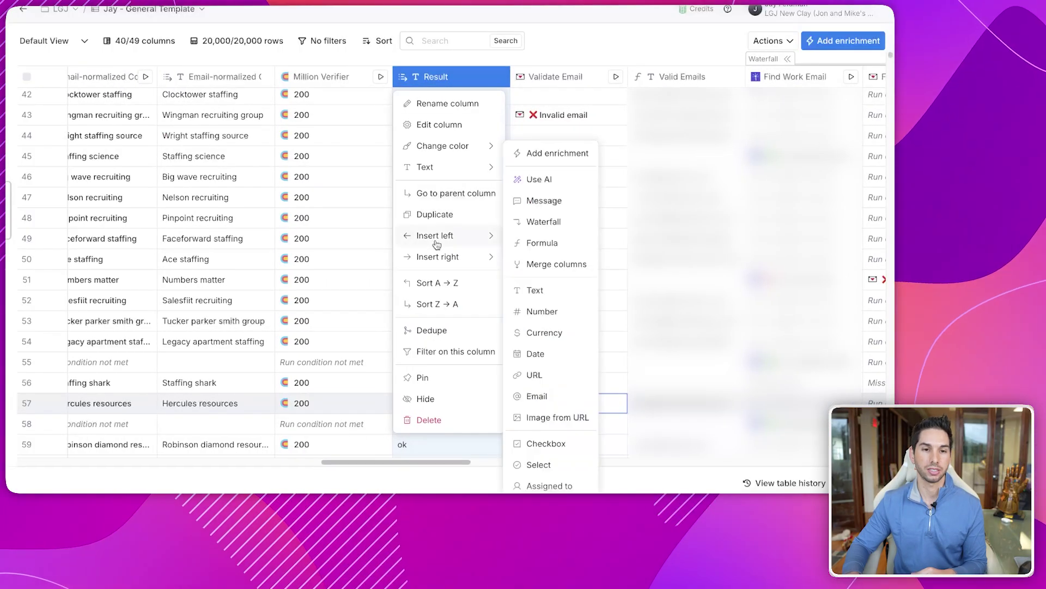
click(556, 9)
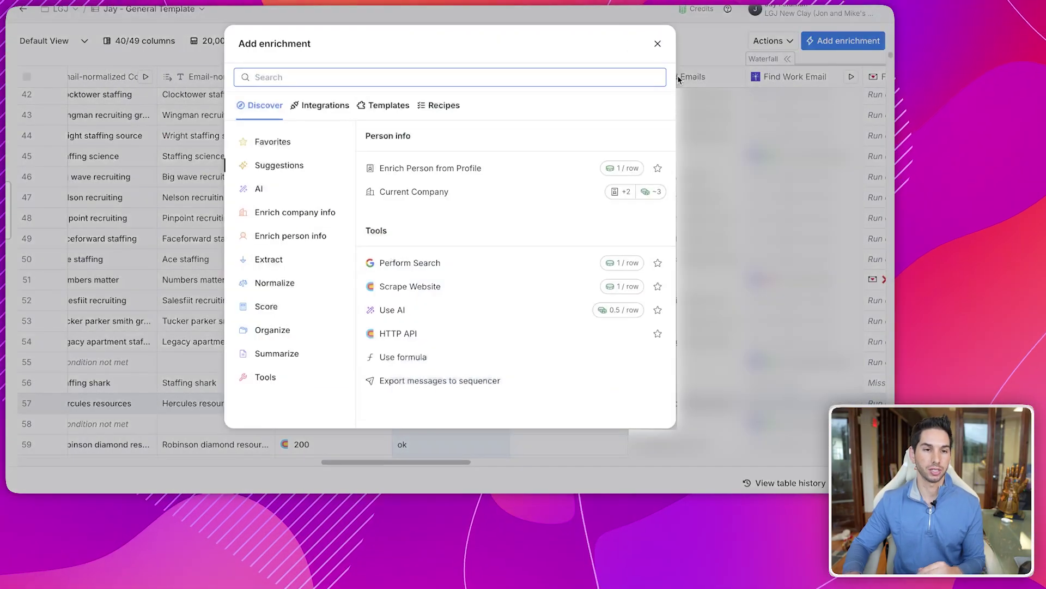
text(findy)
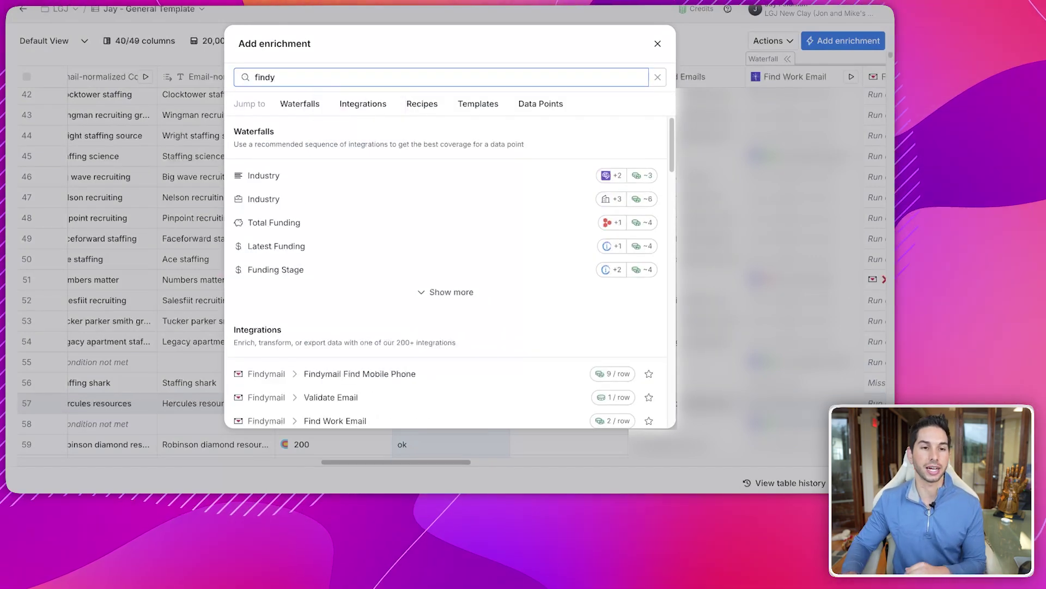
scroll(499, 289, down, 1)
scroll(498, 289, down, 3)
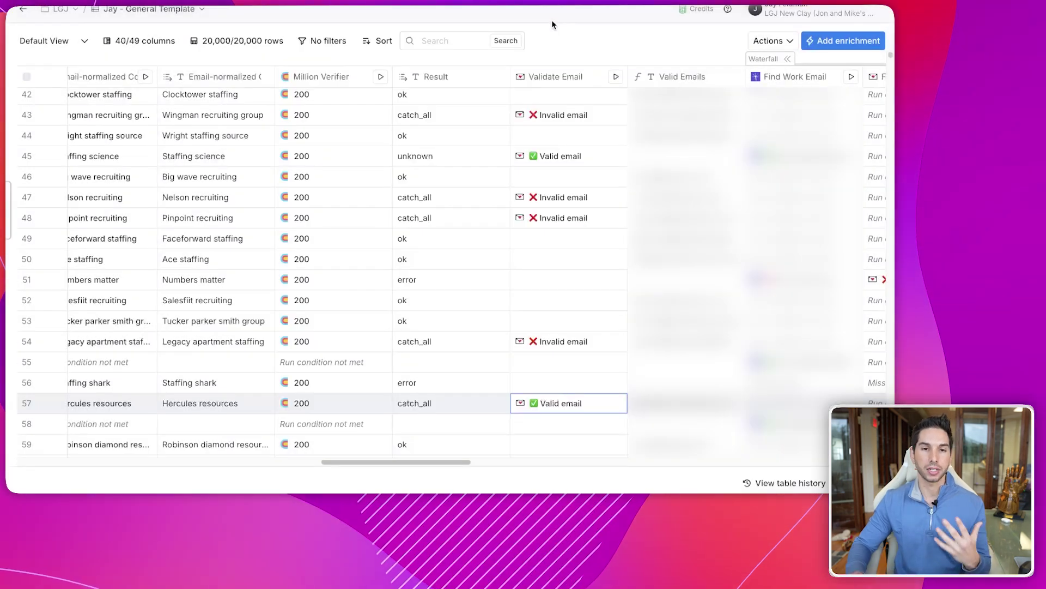
- Set Validate Email's Only run if condition to Result being catch_all or unknown
click(557, 76)
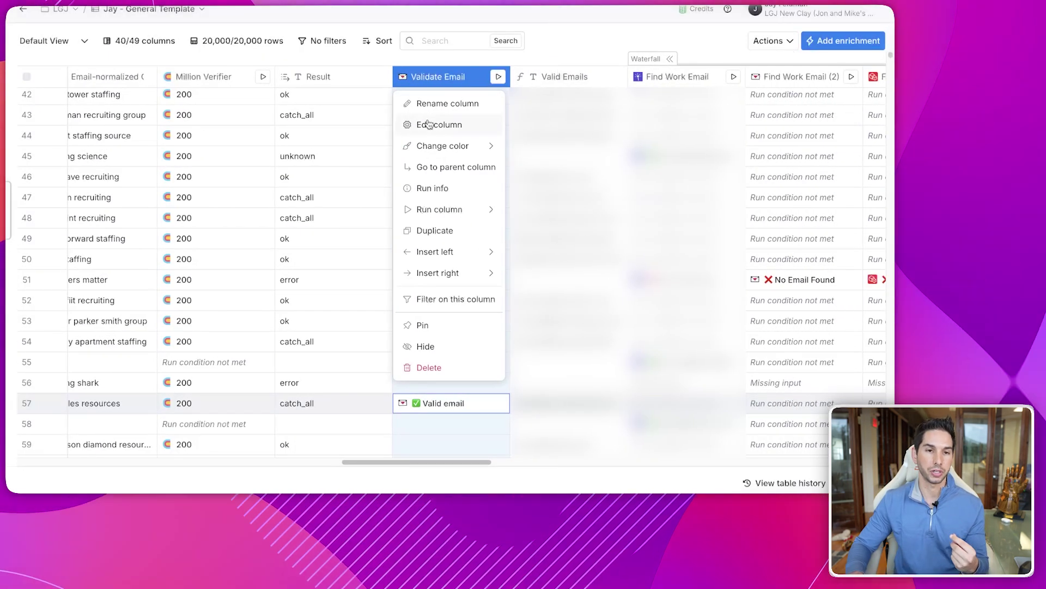
click(430, 123)
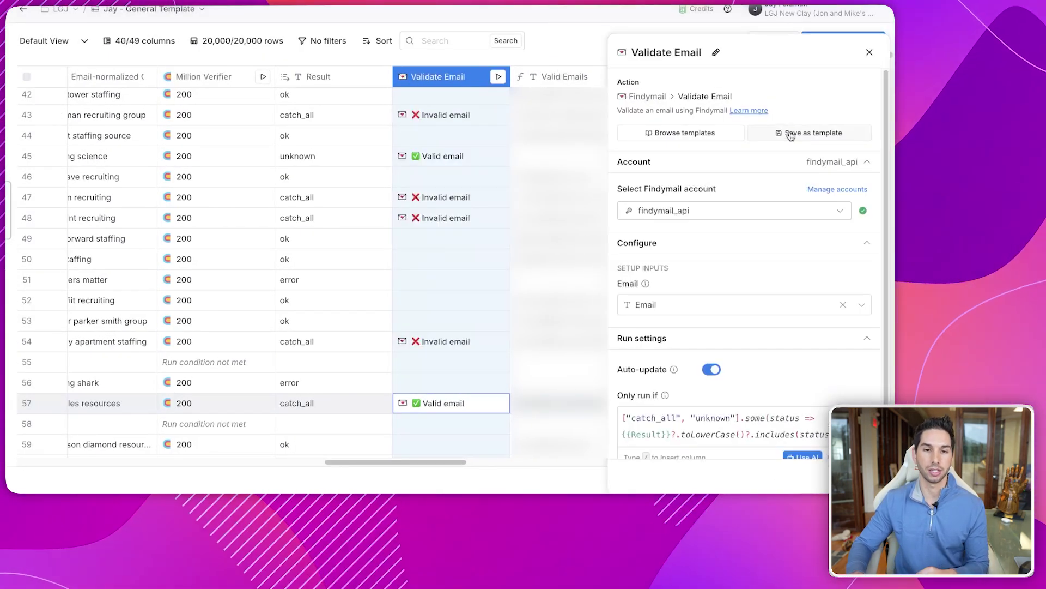
scroll(789, 139, down, 1)
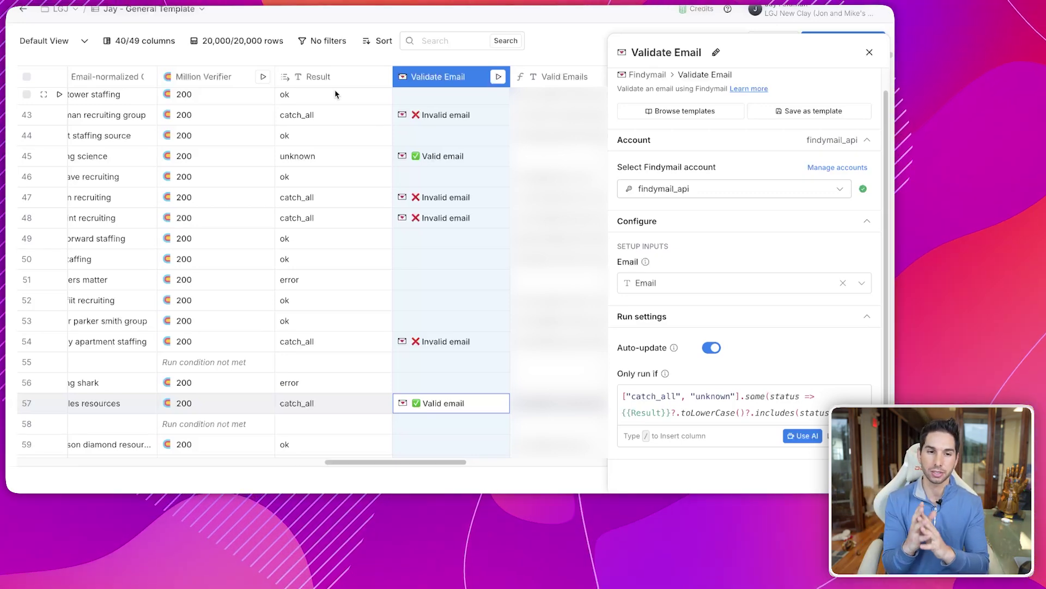
click(801, 436)
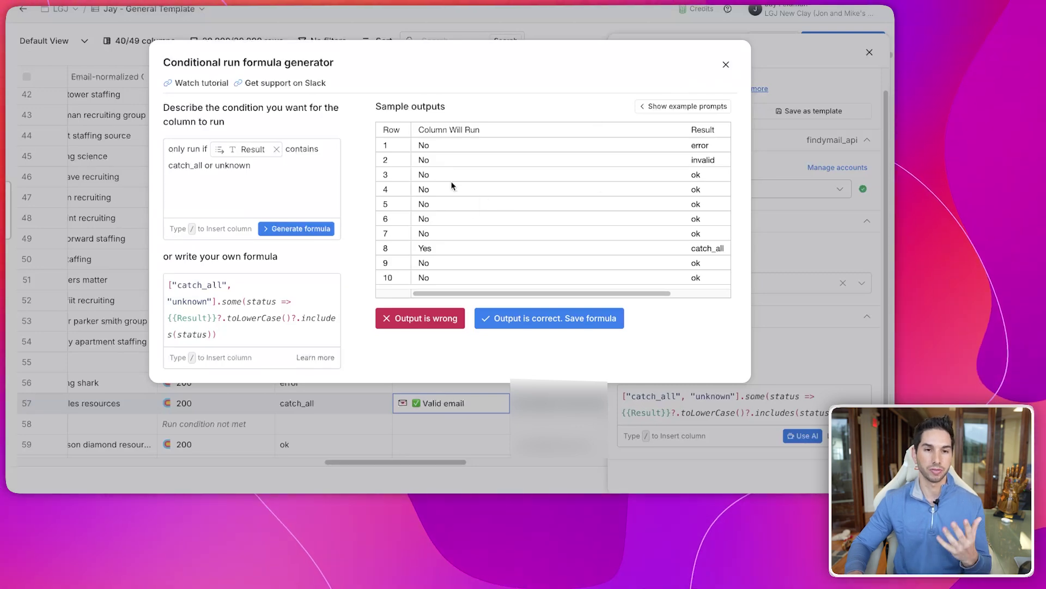
click(726, 65)
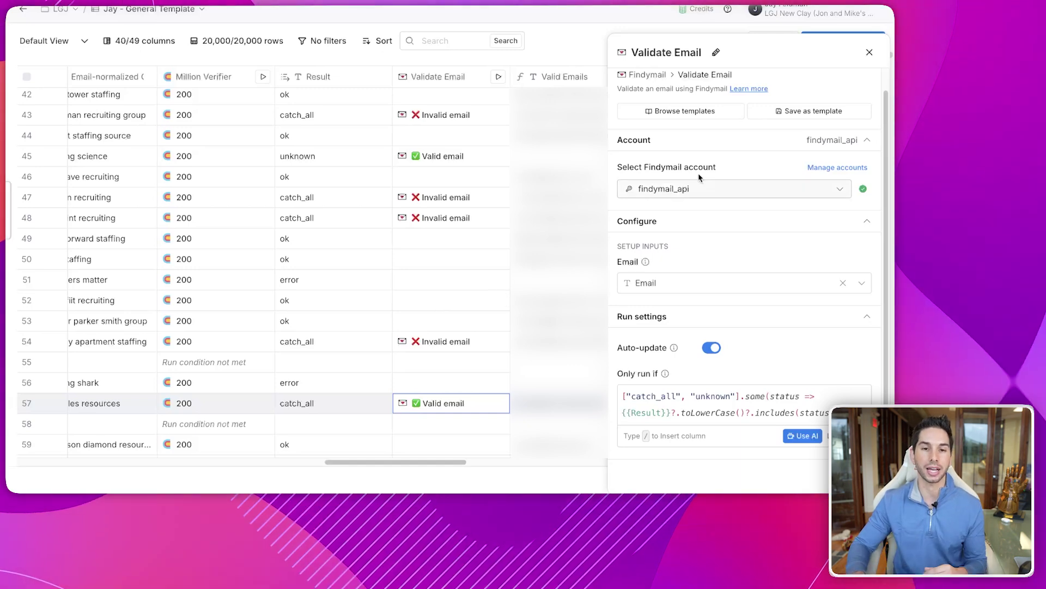
click(871, 53)
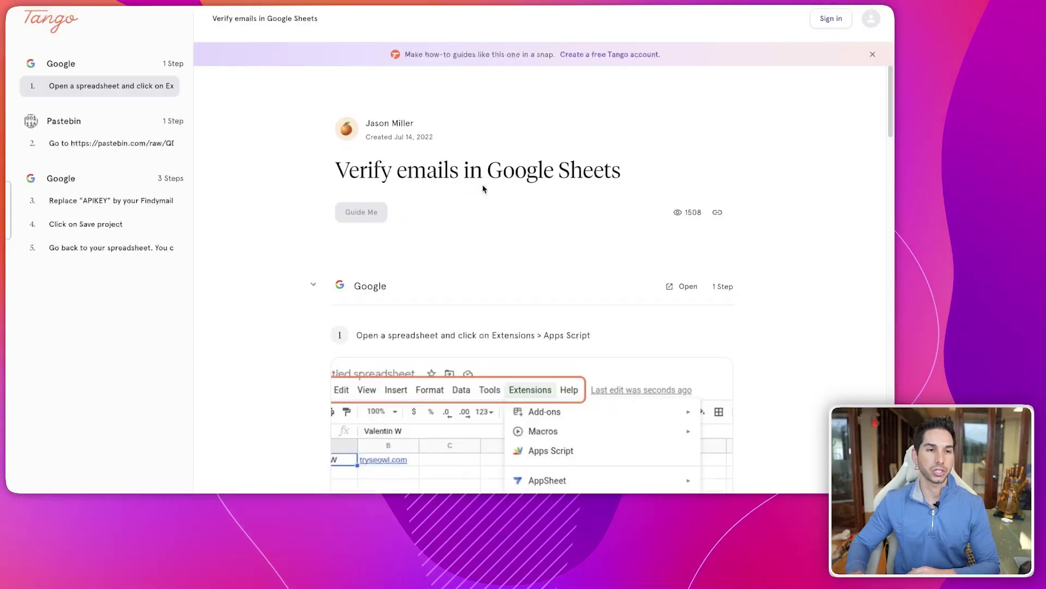
- Scroll through the Tango guide on using Findymail verify in Google Sheets
scroll(482, 189, down, 3)
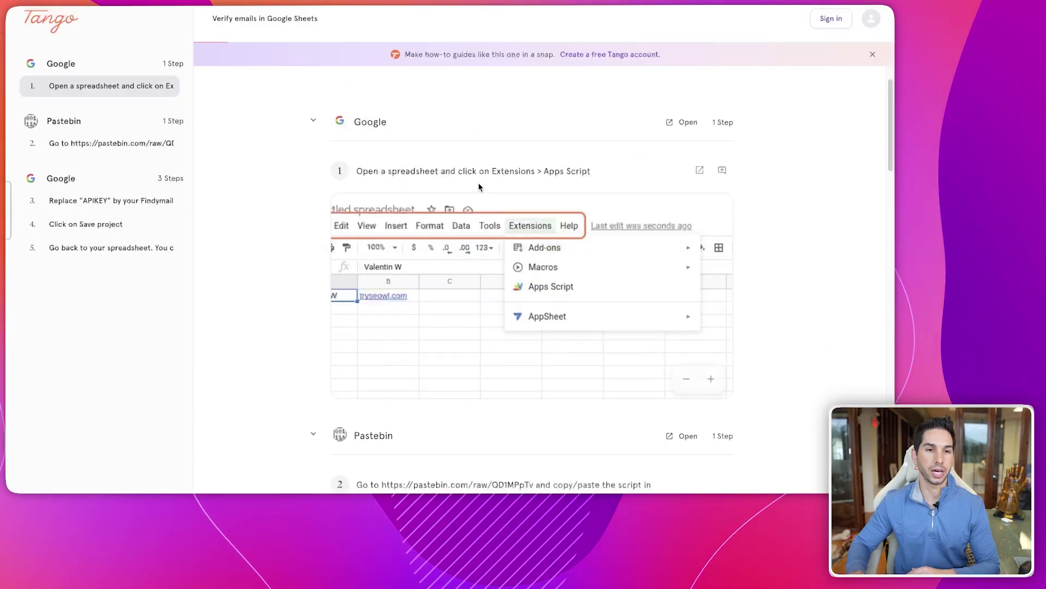
scroll(483, 189, up, 3)
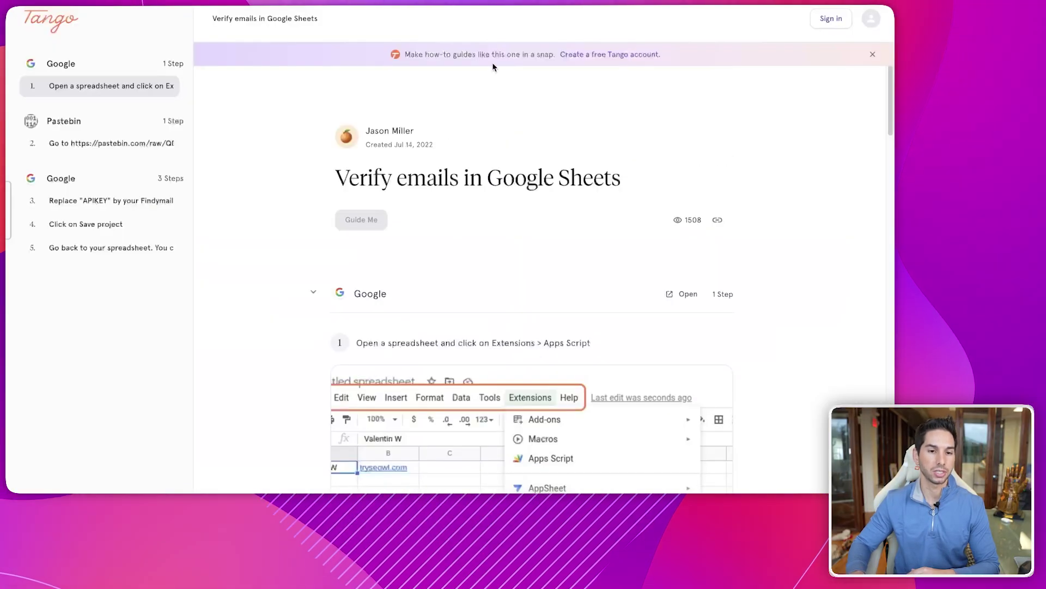
scroll(362, 132, down, 10)
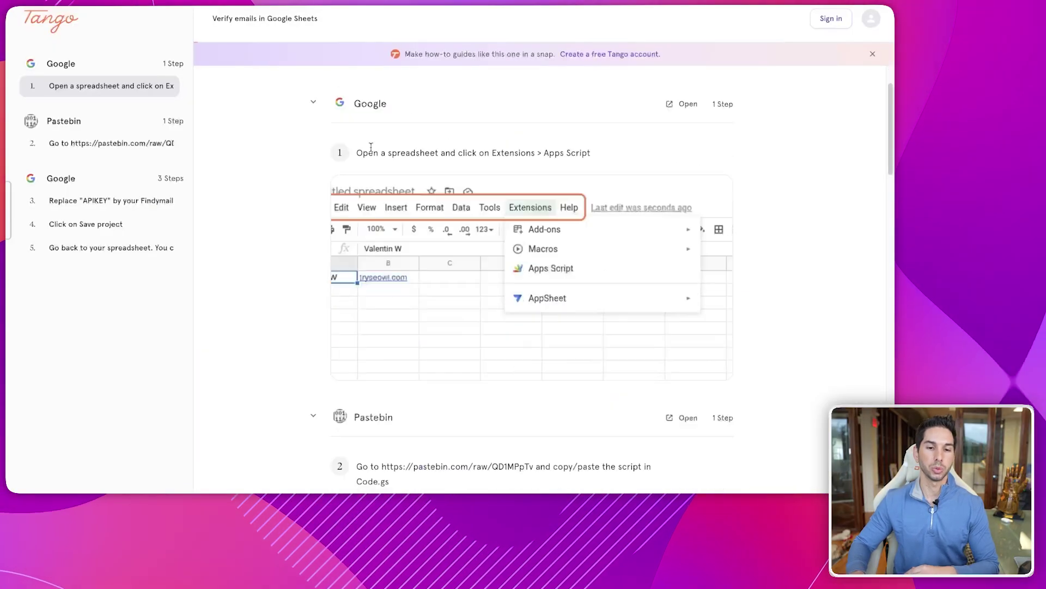
scroll(362, 132, up, 10)
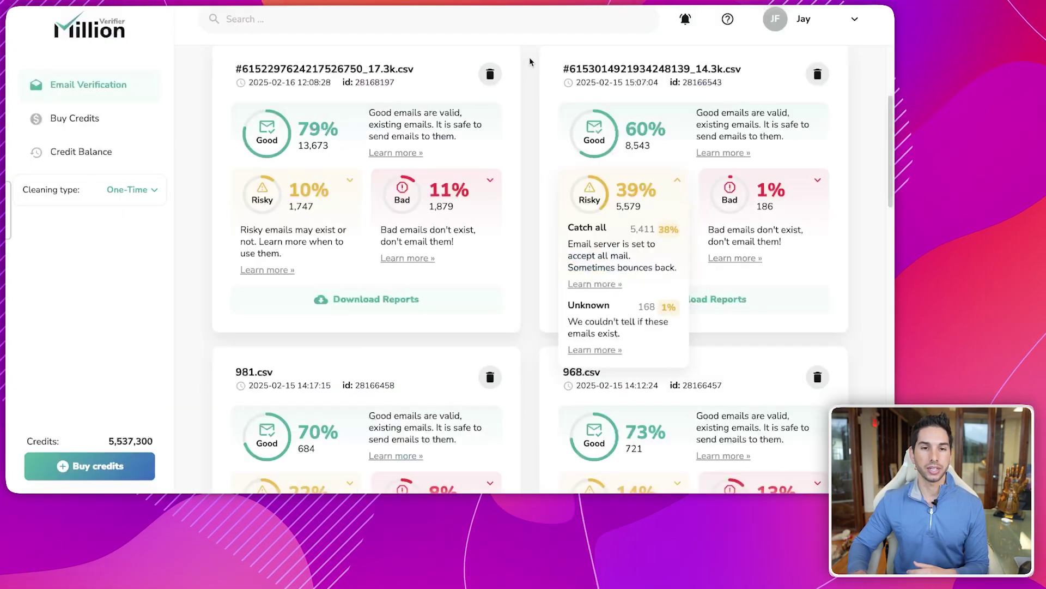
scroll(666, 167, down, 1)
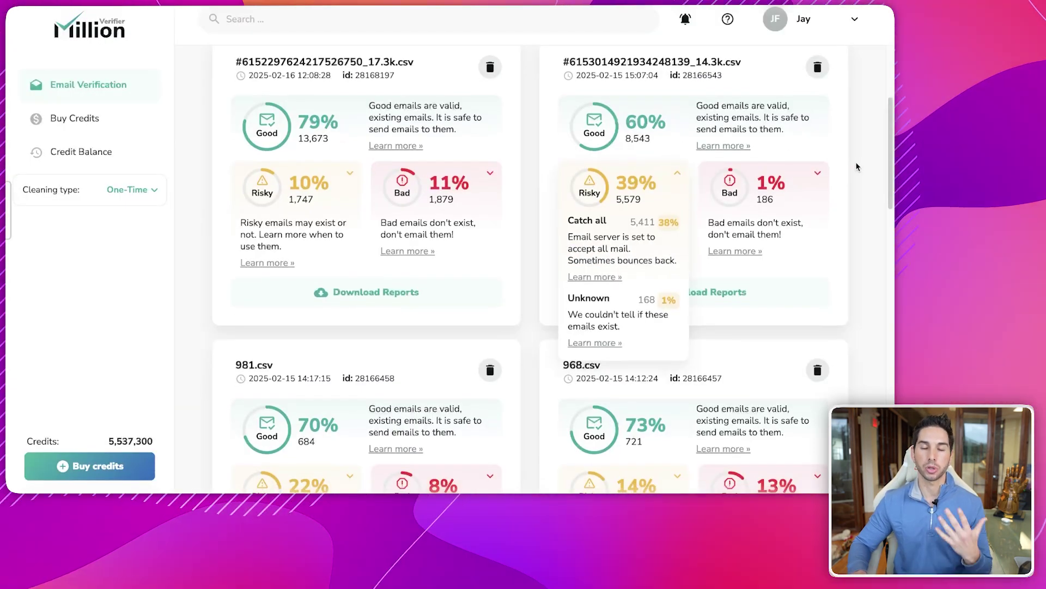
scroll(855, 160, down, 5)
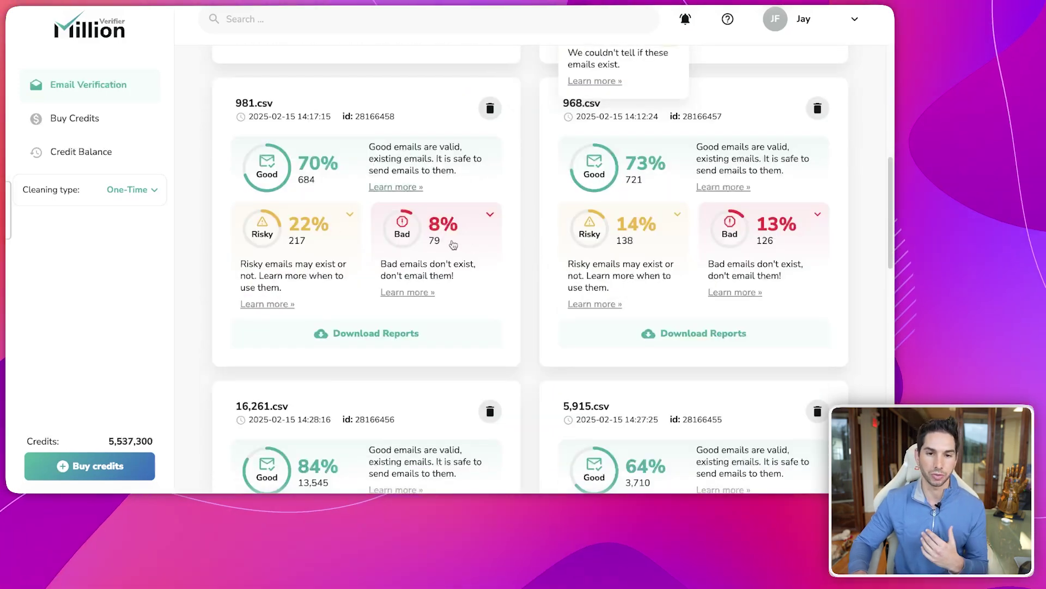
scroll(642, 229, down, 5)
scroll(641, 229, down, 3)
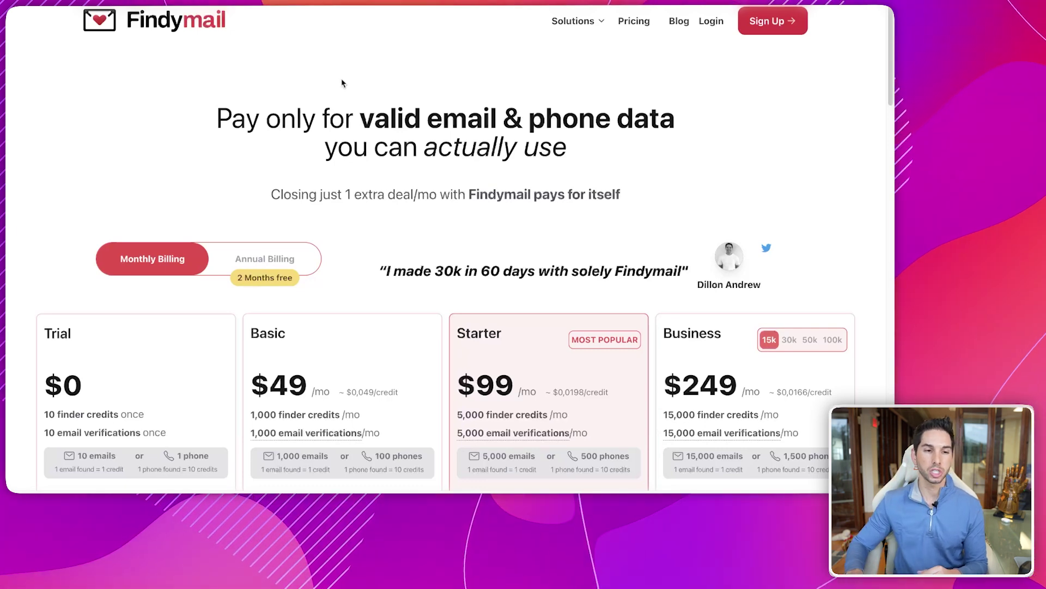
scroll(222, 135, down, 4)
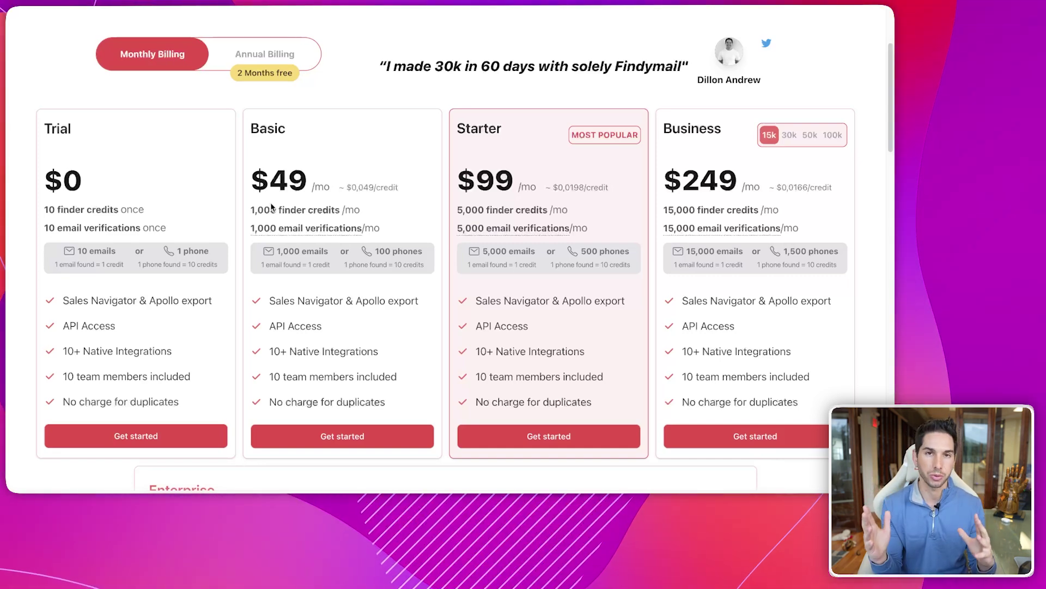
scroll(313, 55, up, 4)
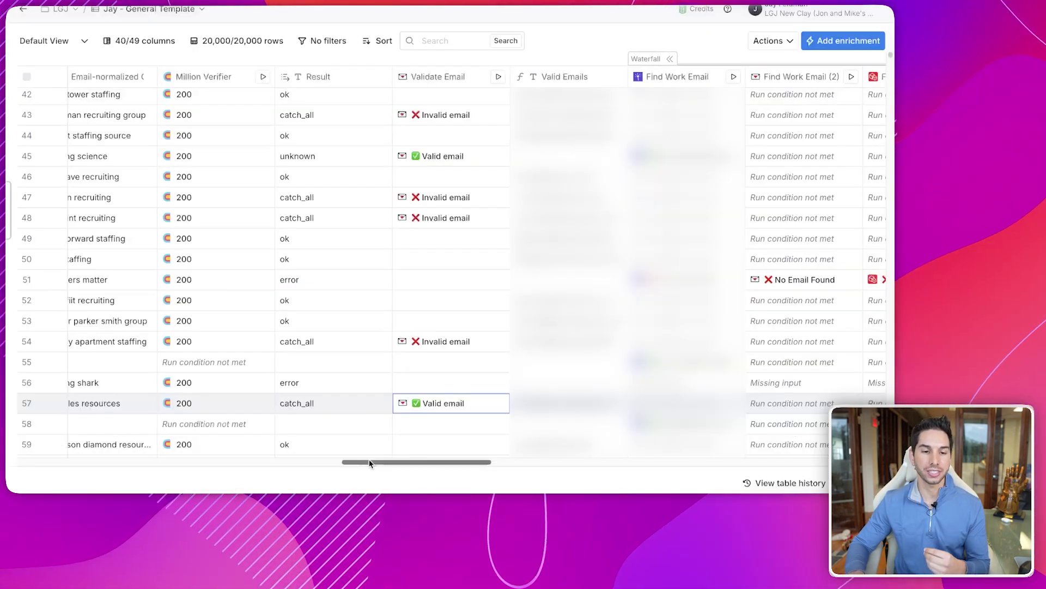
drag(369, 459, 437, 462)
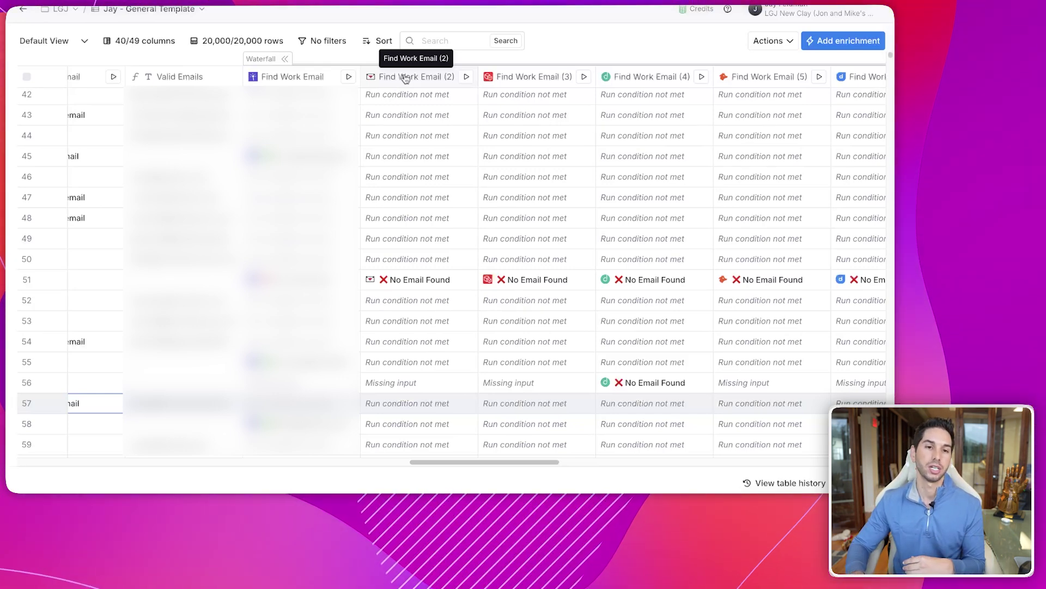
- Move Findymail to the top of the Find Work Email (2) waterfall using the findymail_api account
click(405, 78)
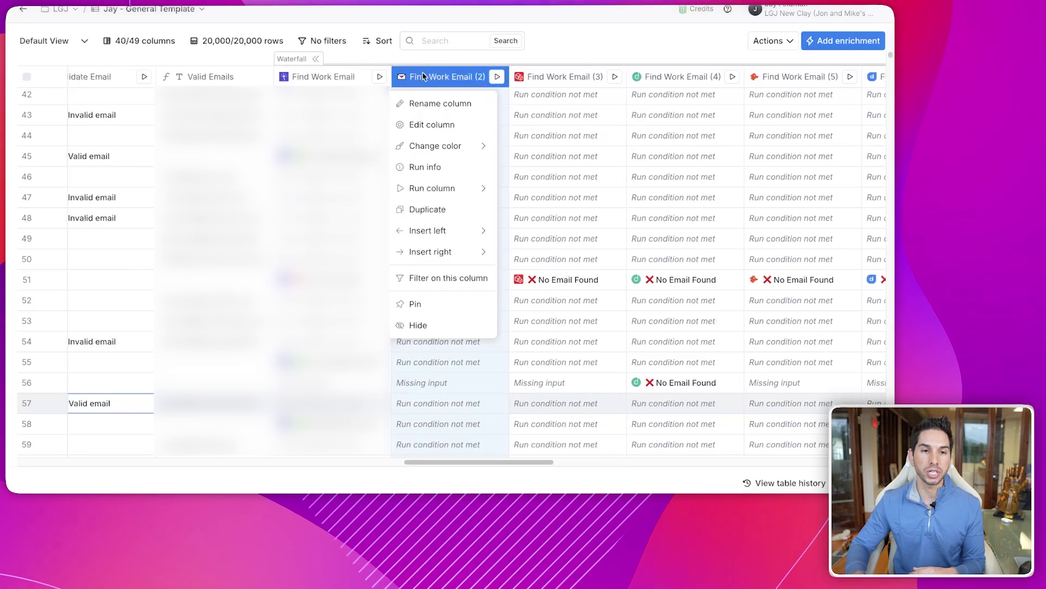
click(432, 126)
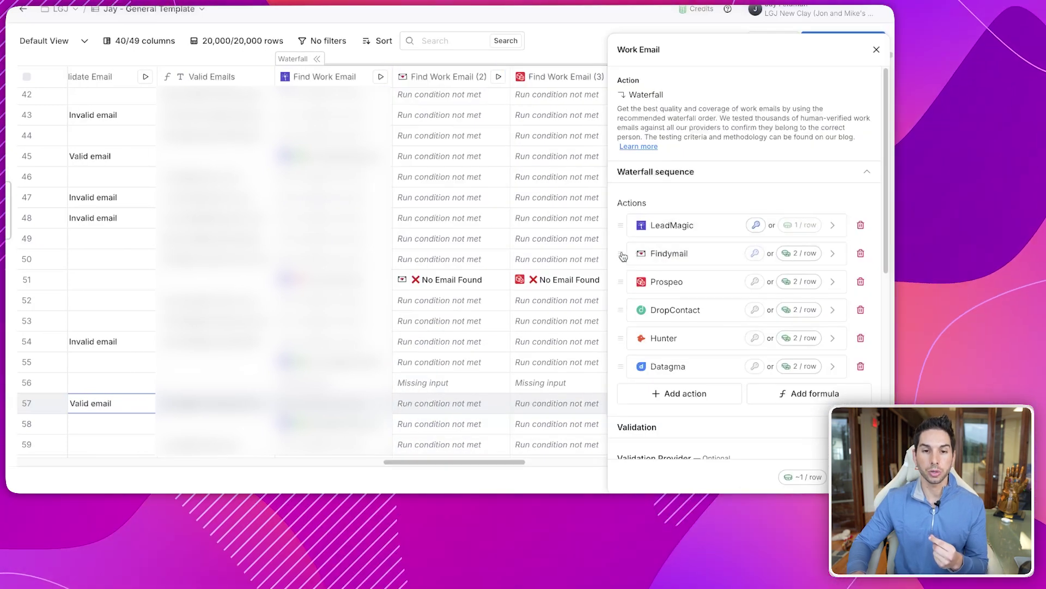
drag(623, 257, 626, 230)
click(829, 226)
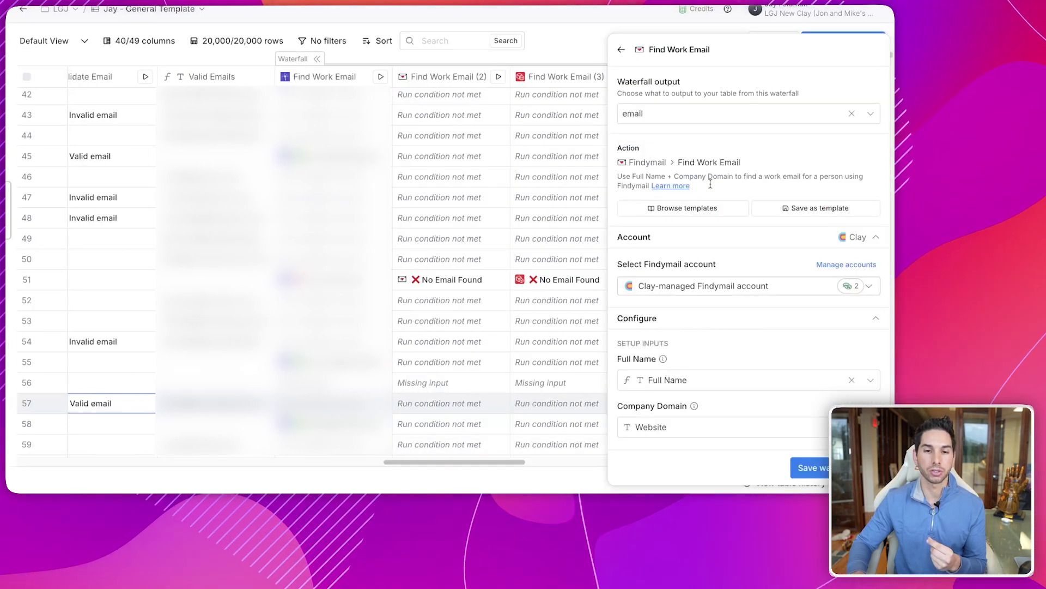
click(751, 289)
click(681, 328)
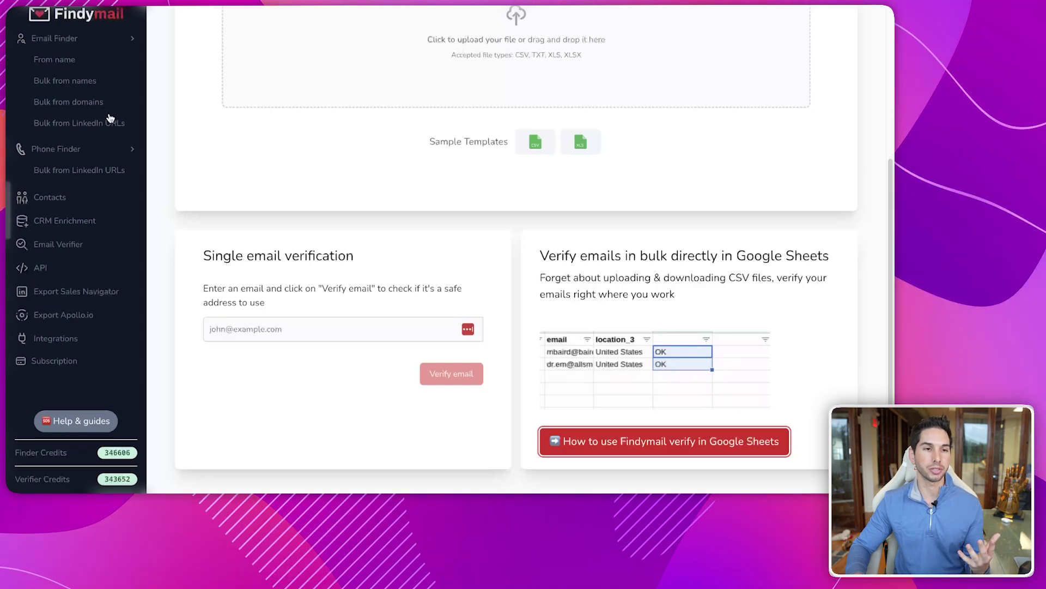
scroll(93, 142, up, 3)
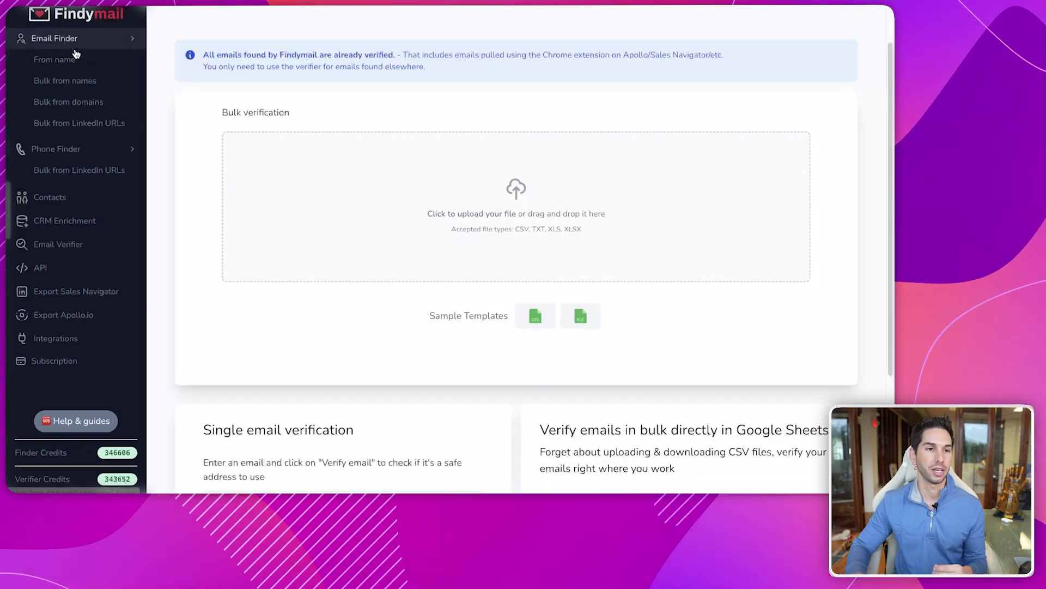
click(87, 91)
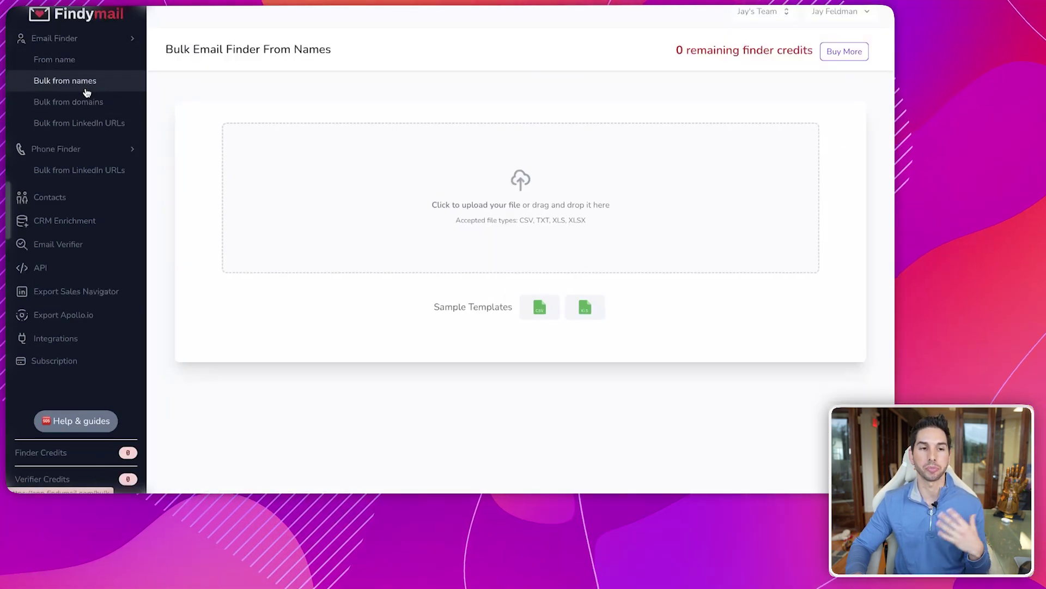
click(85, 98)
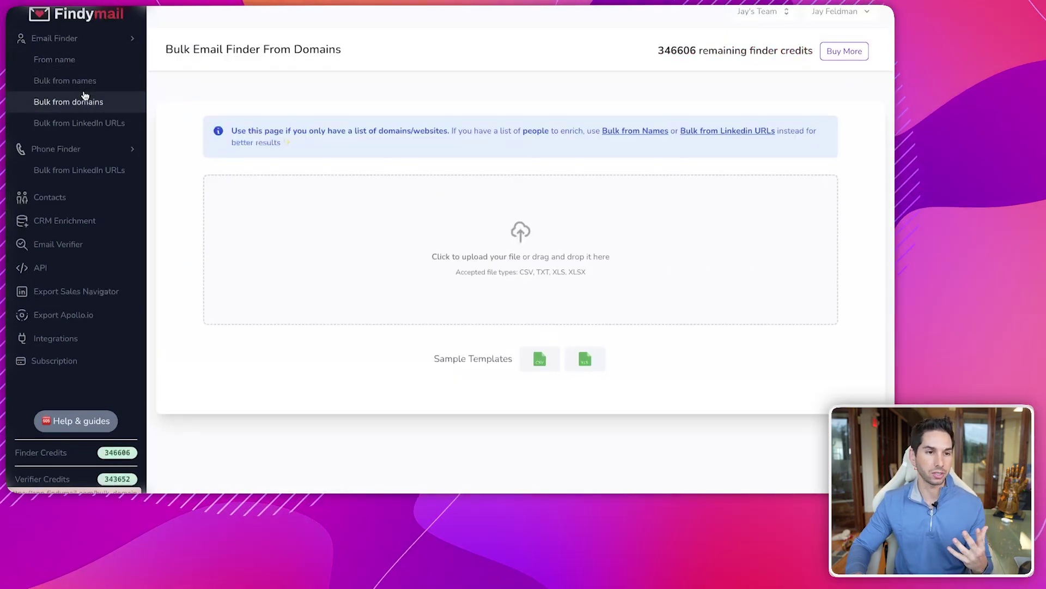
click(43, 244)
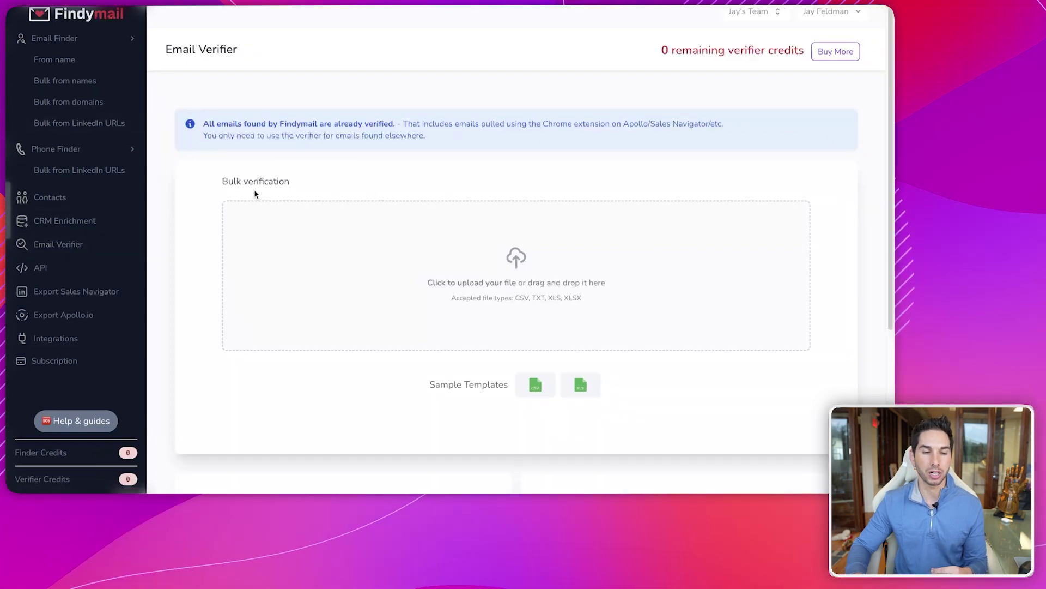
scroll(316, 163, down, 1)
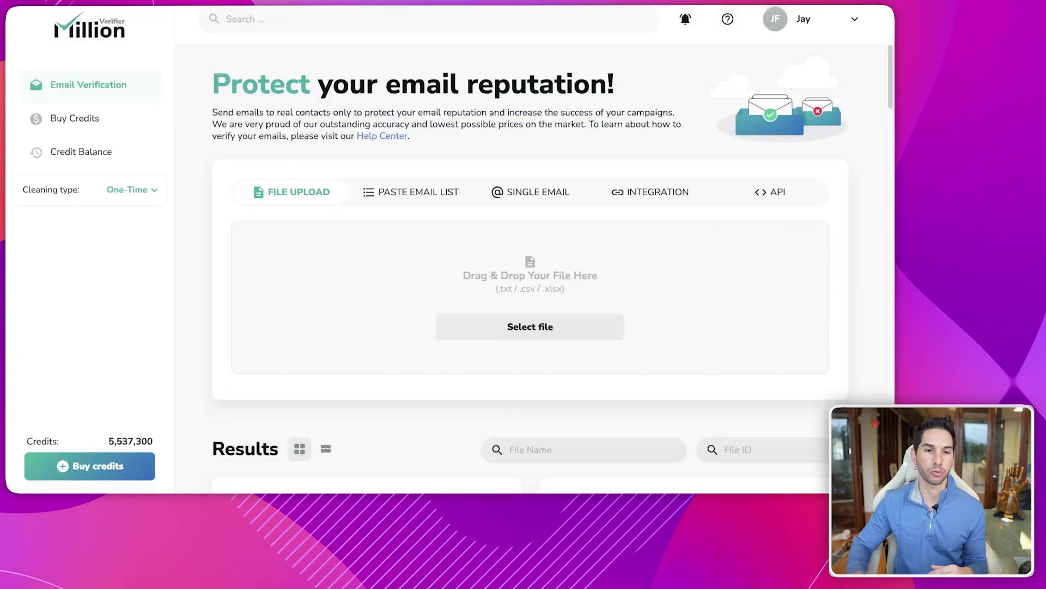
- Download the Risky Emails Only report for the first file, then pick a new file to upload
scroll(381, 115, down, 7)
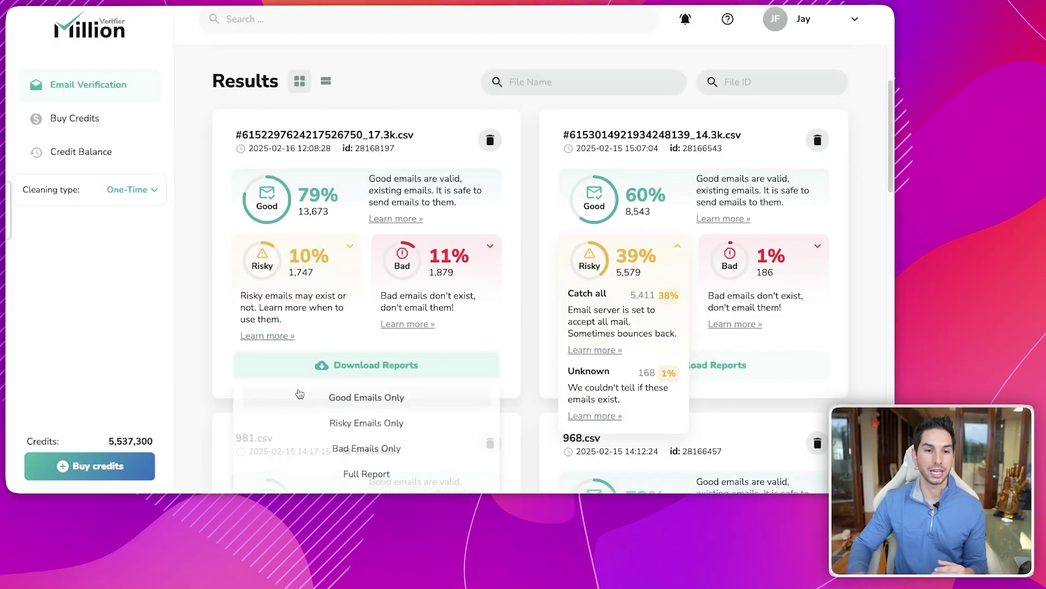
click(340, 424)
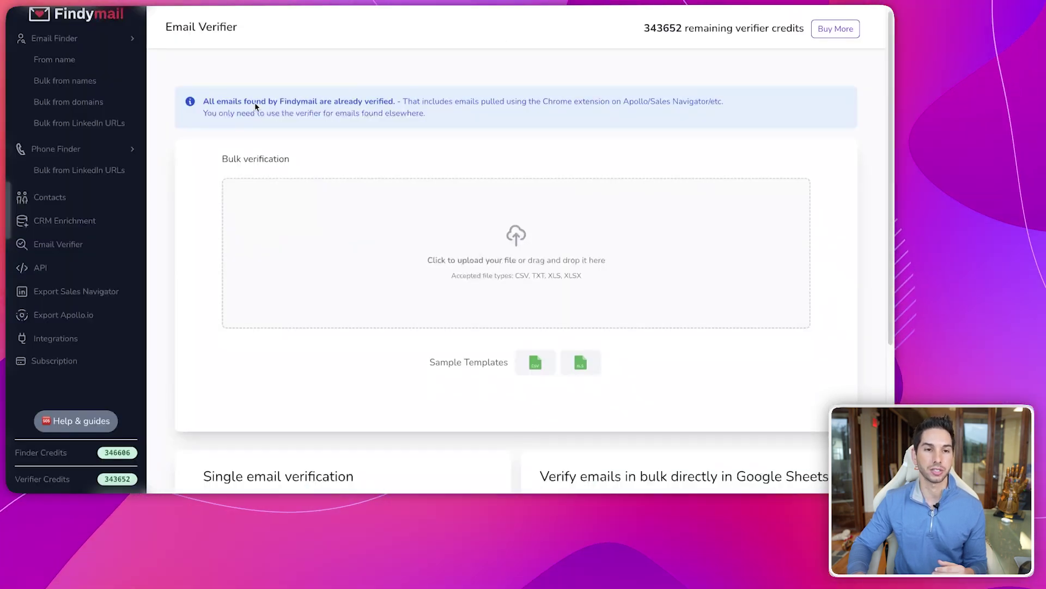
click(412, 240)
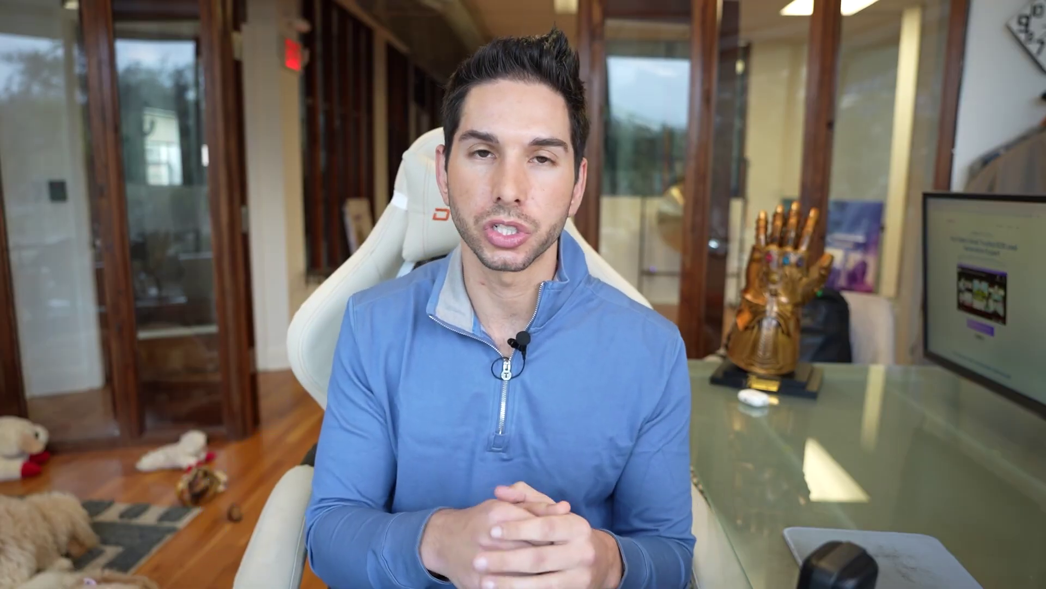